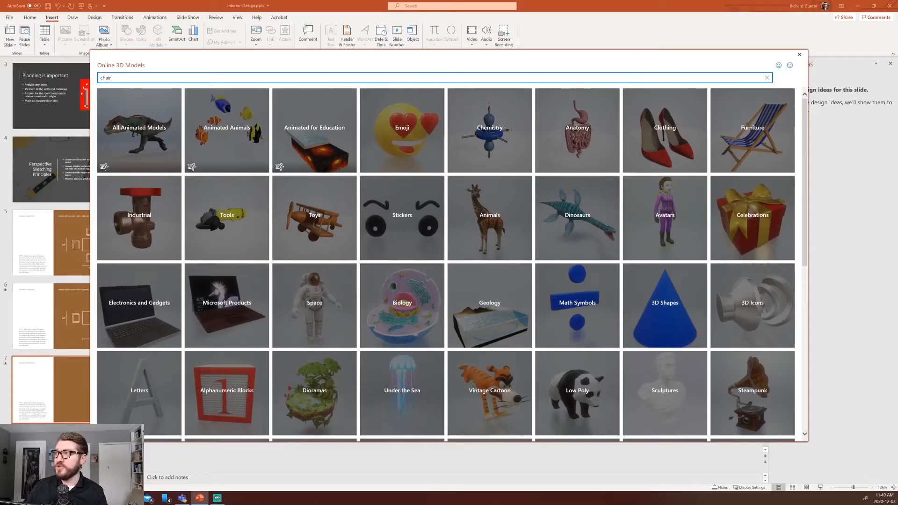
Search the online 3D models for "chair" and insert the dark wooden ladder-back chair with the black seat
key(Return)
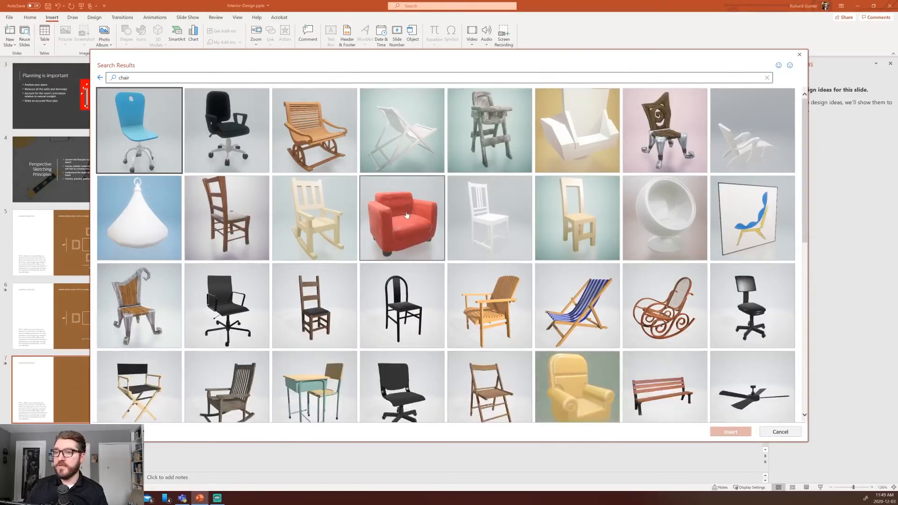
click(315, 323)
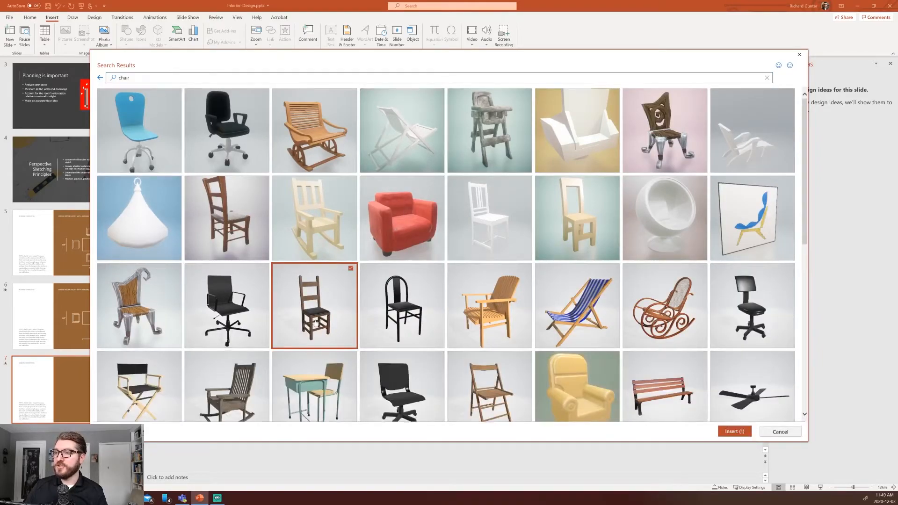
click(734, 431)
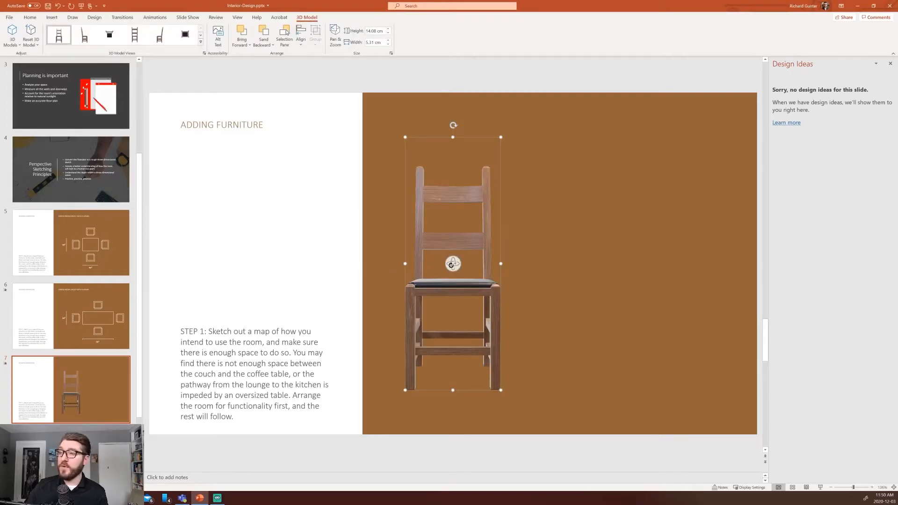
Rotate the chair model to an angled view and move it nearer the middle of the brown panel
drag(451, 264, 407, 261)
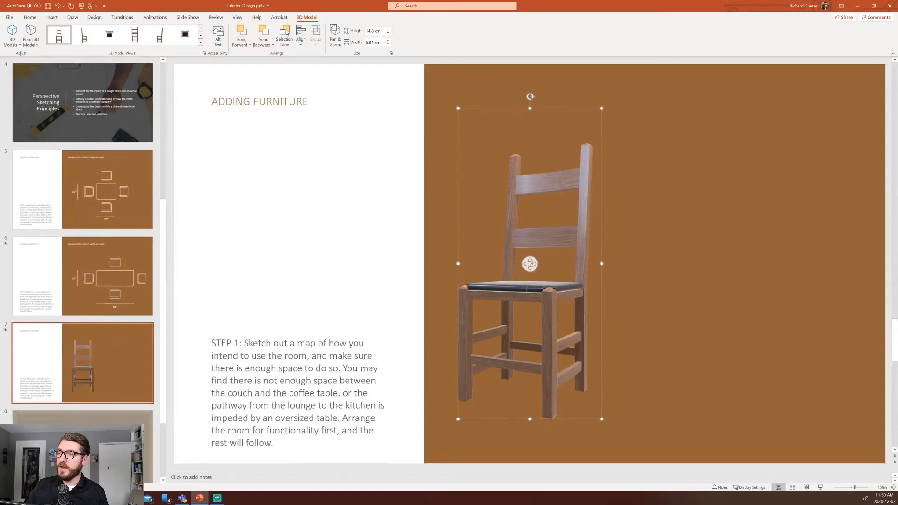
drag(526, 288, 625, 279)
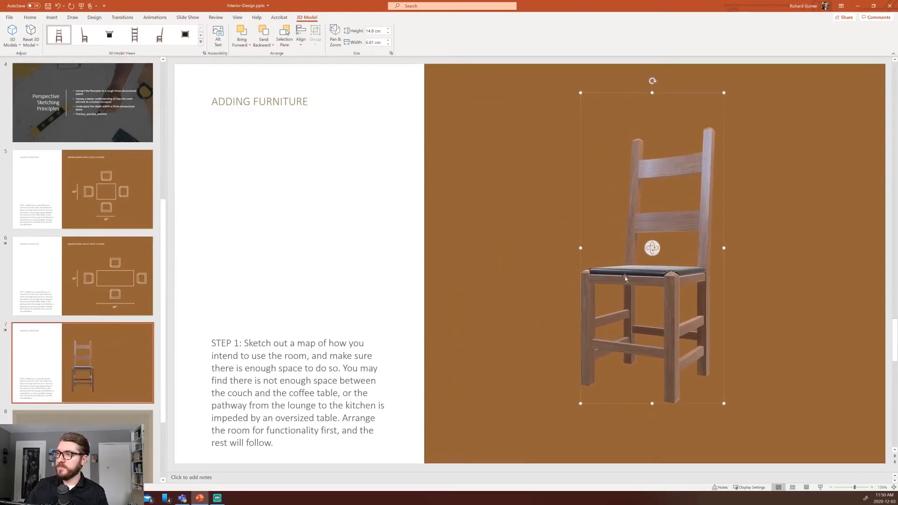
Recolor the brown background picture on slide 7 to the light blue variation
click(452, 163)
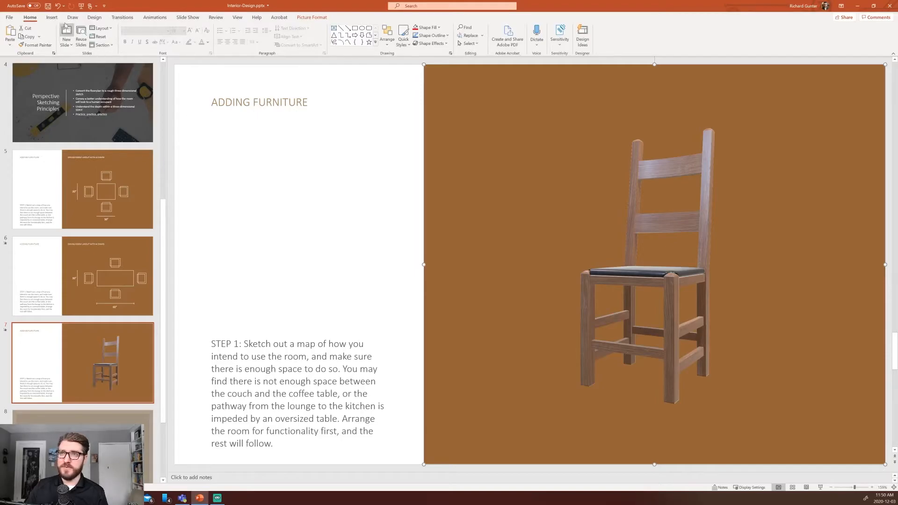
click(313, 18)
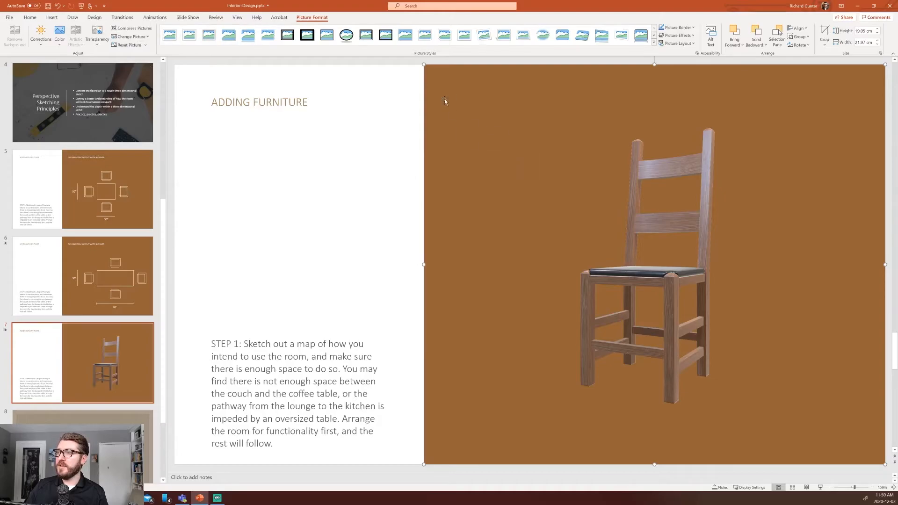
click(59, 36)
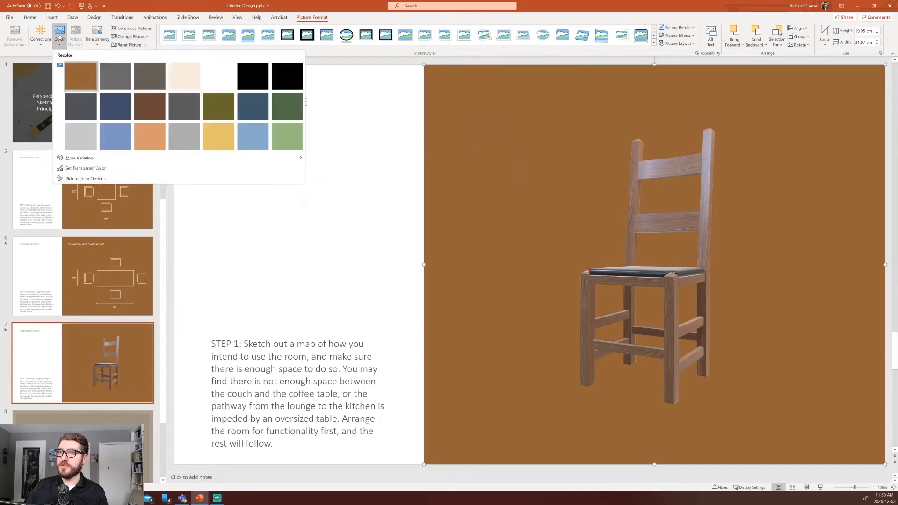
click(133, 143)
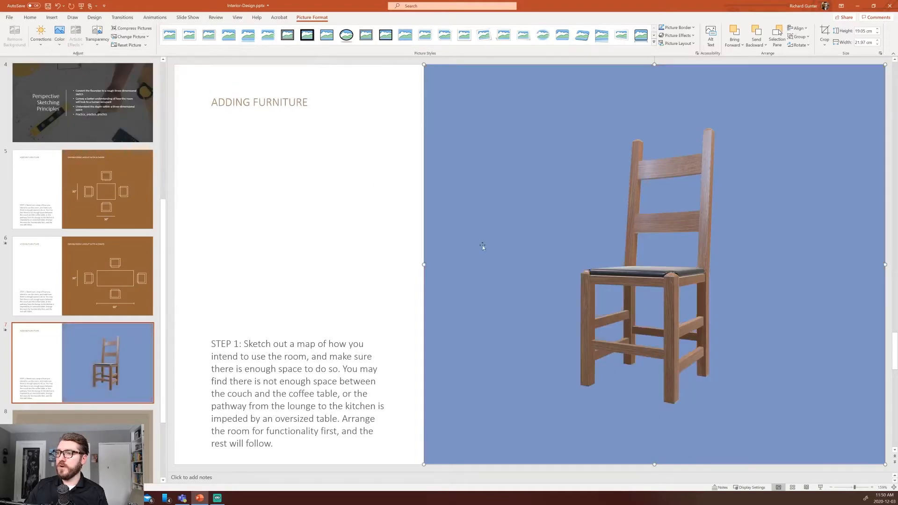
Turn the chair model further around and enlarge it on the blue panel
click(646, 292)
drag(653, 248, 622, 247)
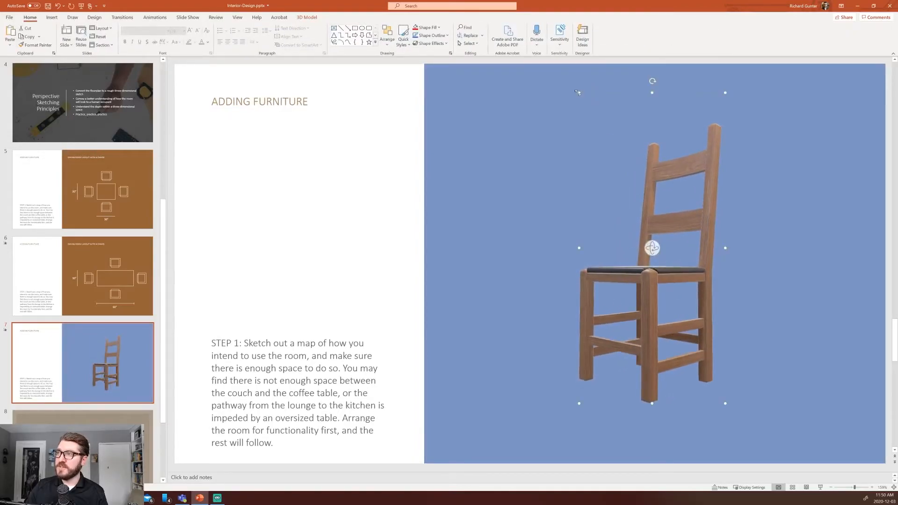
drag(578, 92, 553, 86)
drag(654, 244, 677, 285)
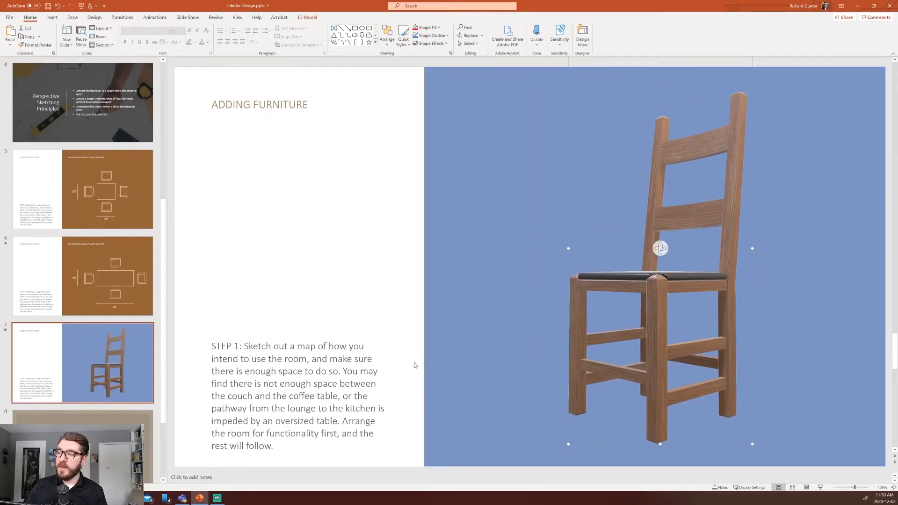
Duplicate slide 7 and move the blue picture on the copy to the slide's left edge
right_click(127, 361)
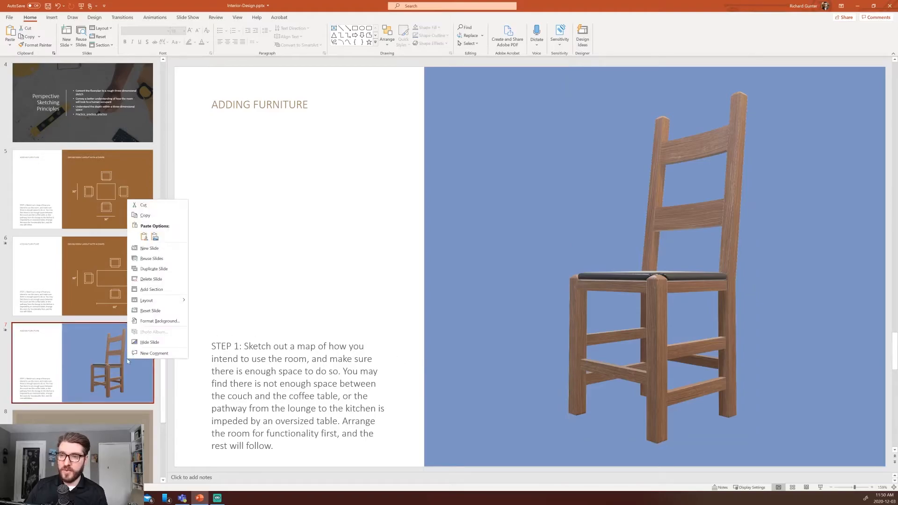
click(153, 269)
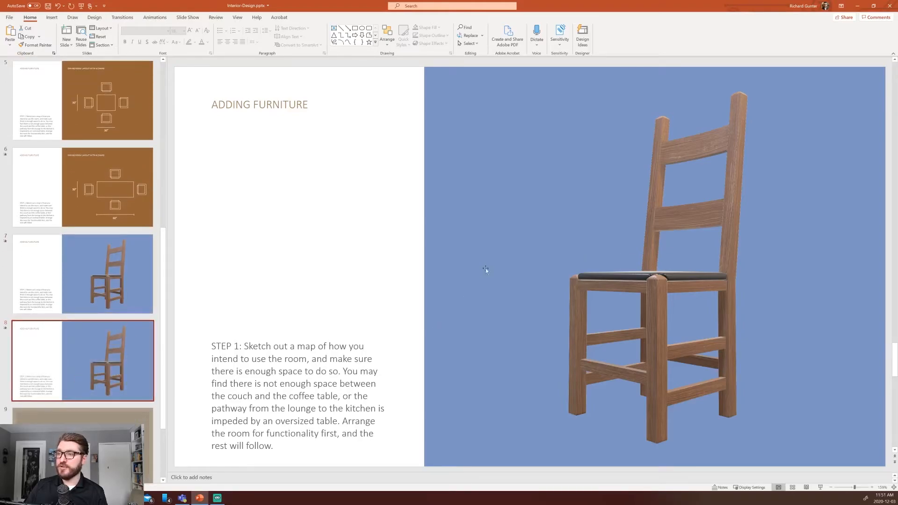
drag(478, 205, 244, 203)
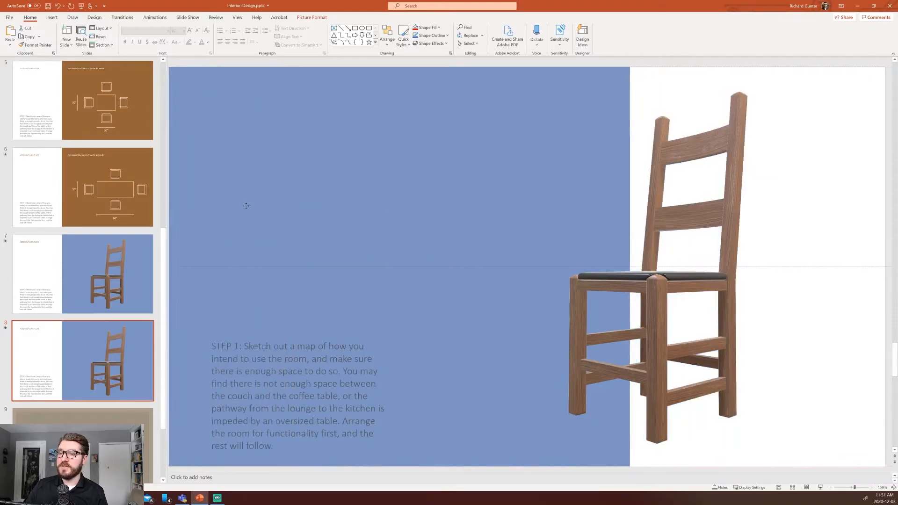
right_click(379, 204)
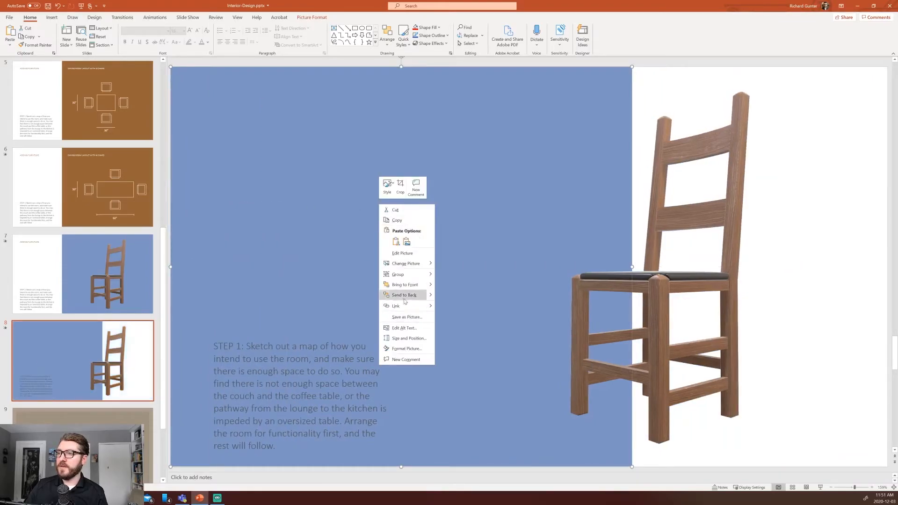
click(383, 276)
Move the ADDING FURNITURE title and the STEP 1 text together onto the white area of slide 8
click(340, 122)
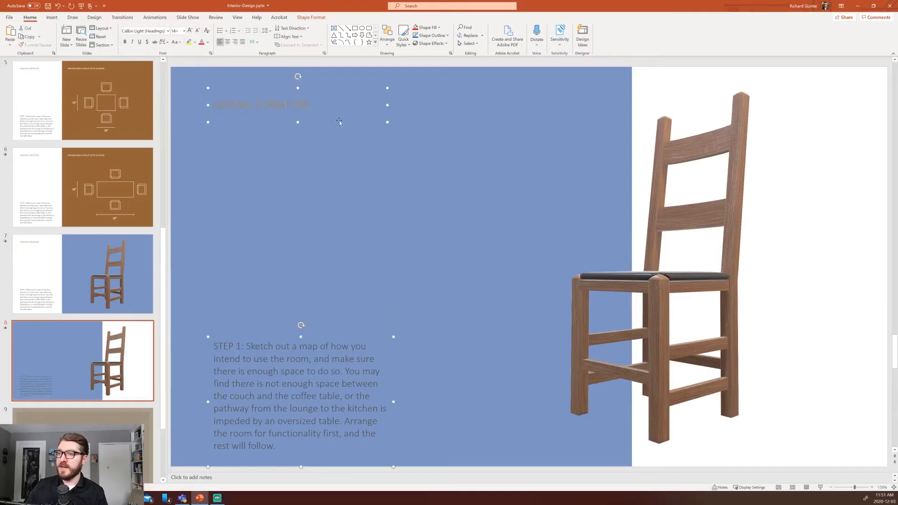
drag(262, 89, 603, 120)
key(ctrl+z)
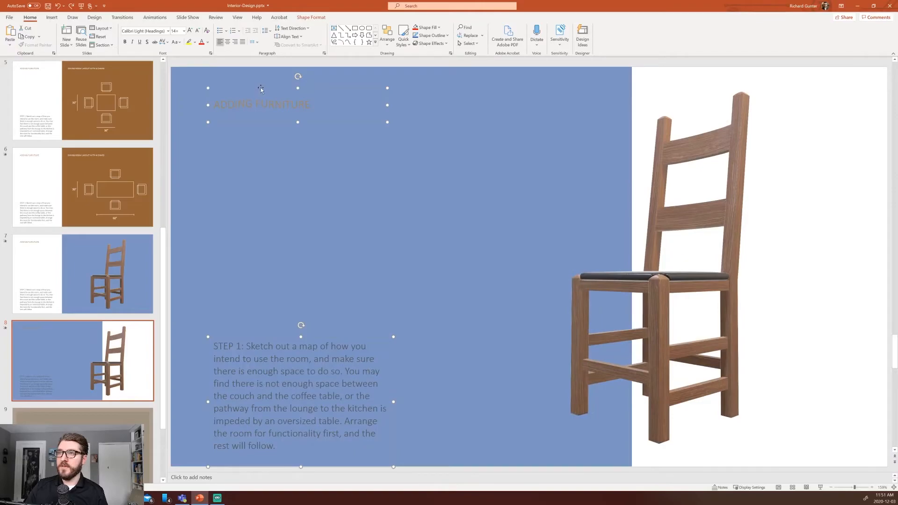
drag(261, 88, 735, 114)
Move the chair model onto the blue panel of slide 8 and rotate it so the seat is seen from above
drag(657, 284, 403, 295)
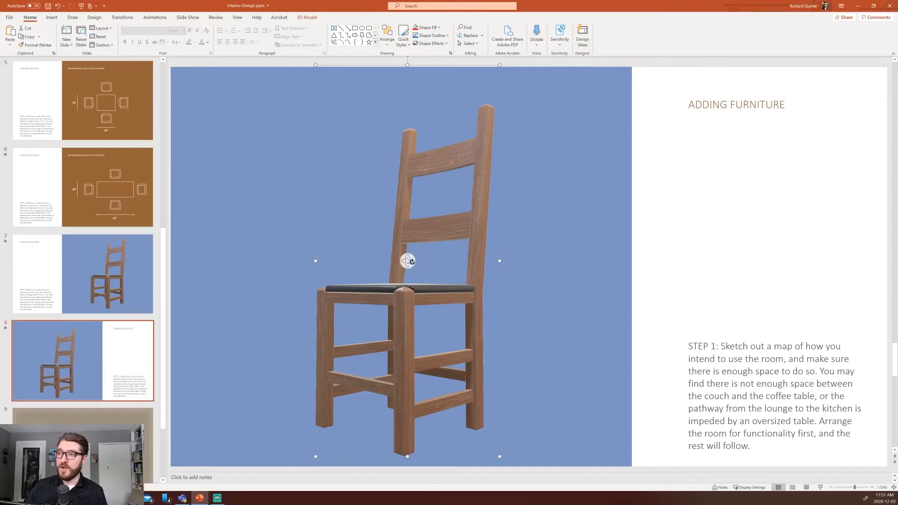
drag(408, 260, 579, 300)
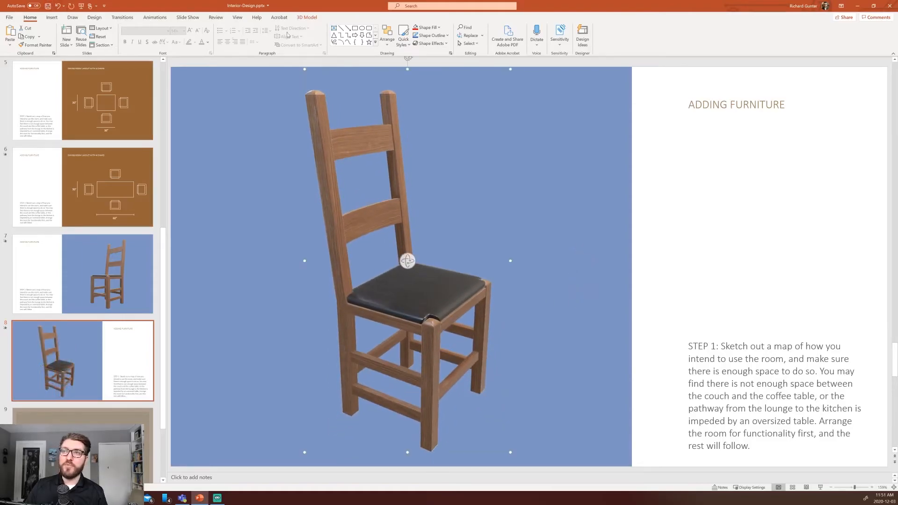
Preview the Morph transition on slide 8
click(122, 17)
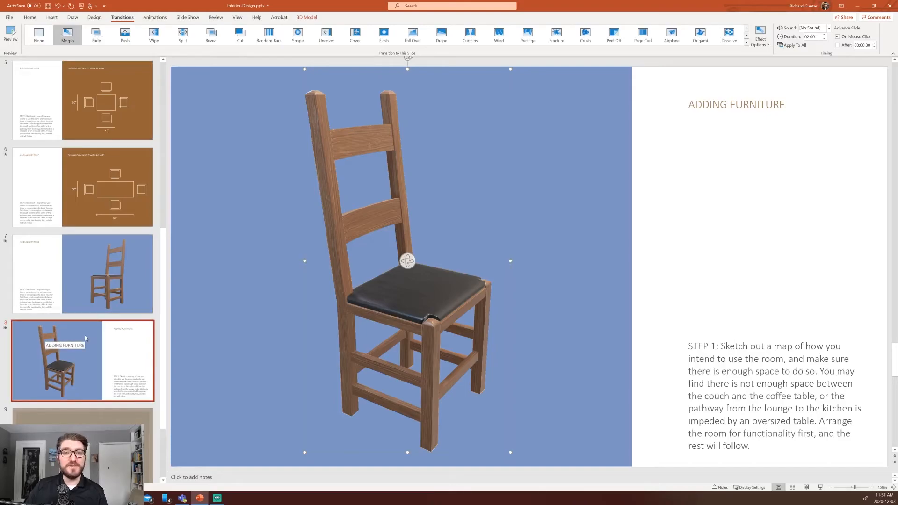
click(11, 34)
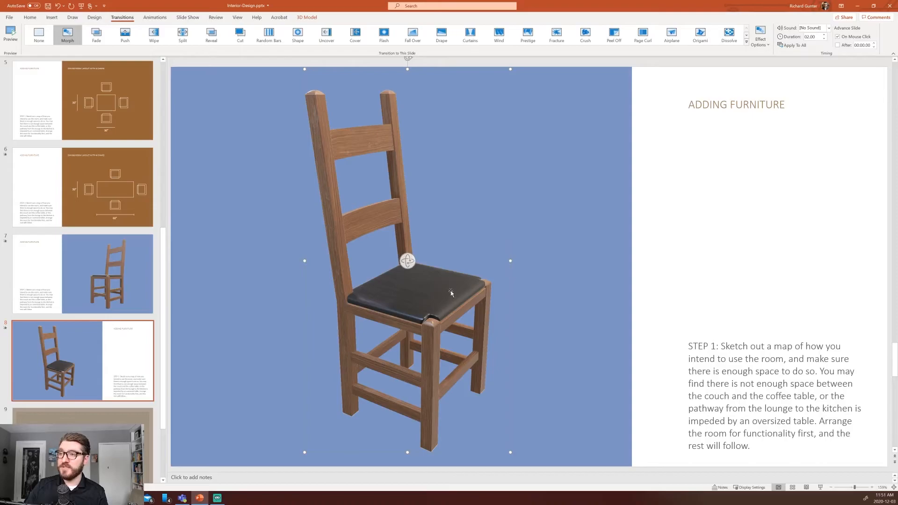
Enlarge the chair model on slide 7 and position it so its seat and legs fill the blue panel
click(102, 259)
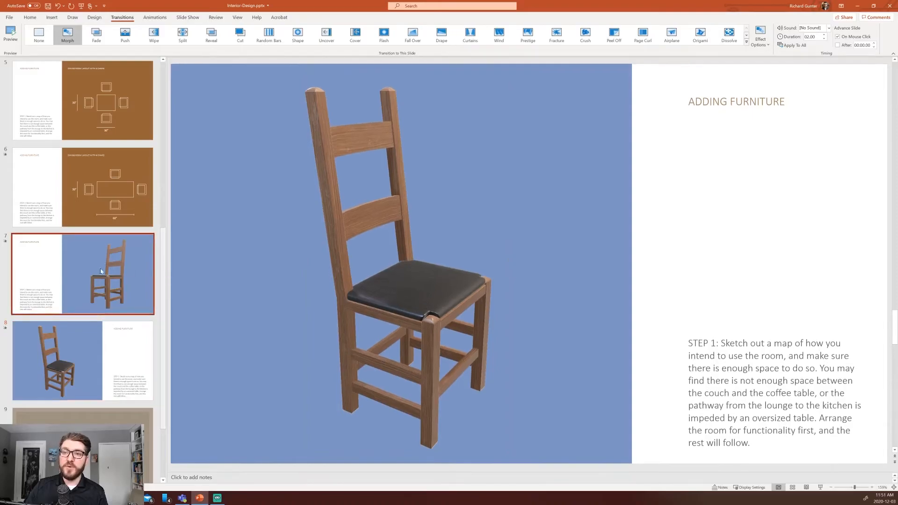
click(661, 280)
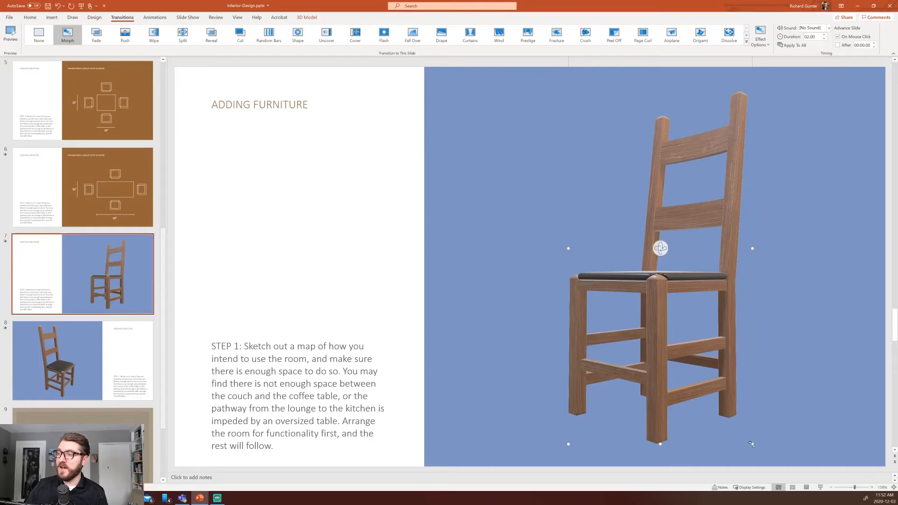
drag(751, 444, 862, 468)
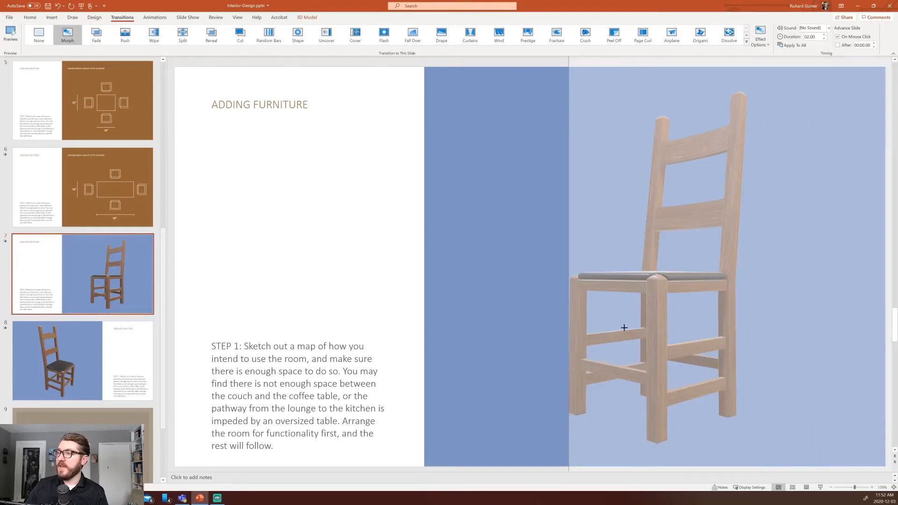
scroll(624, 328, down, 3)
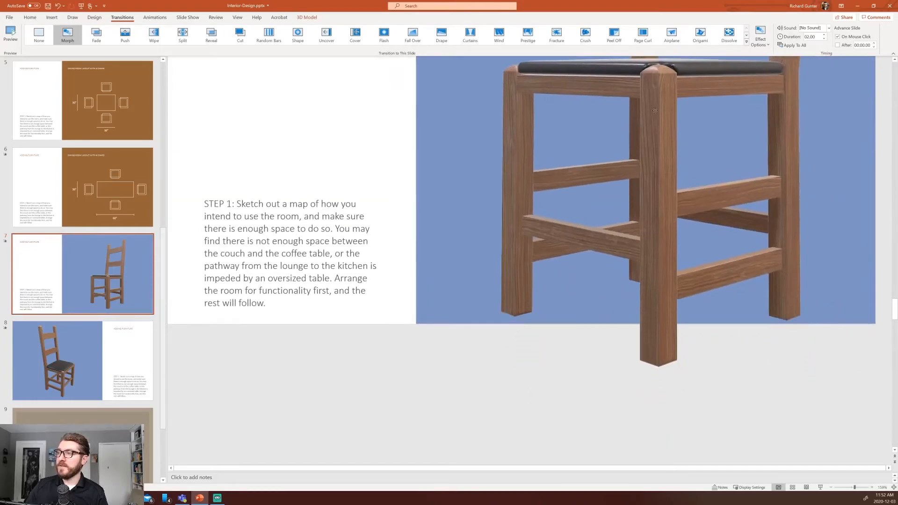
scroll(654, 110, up, 2)
scroll(664, 236, up, 1)
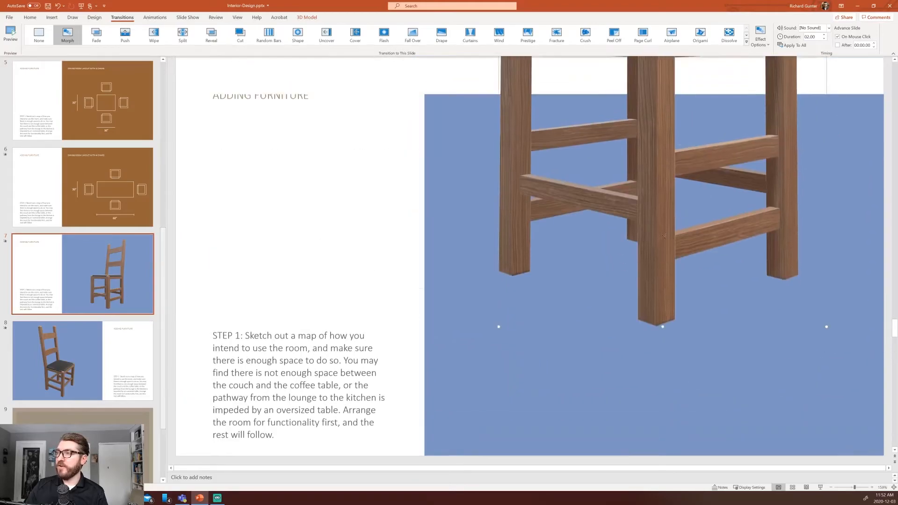
drag(849, 359, 879, 391)
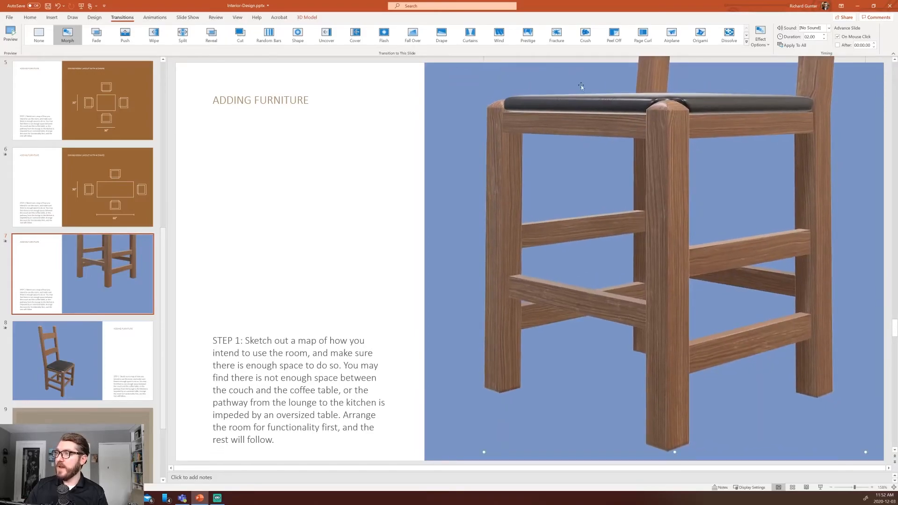
Enlarge the chair model on slide 8 and move it up so the seat sits centrally on the blue panel
click(76, 358)
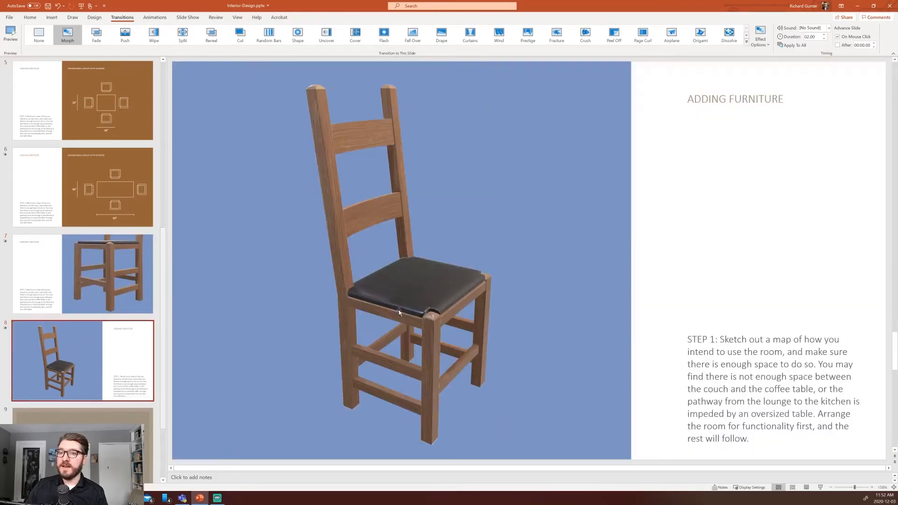
click(457, 301)
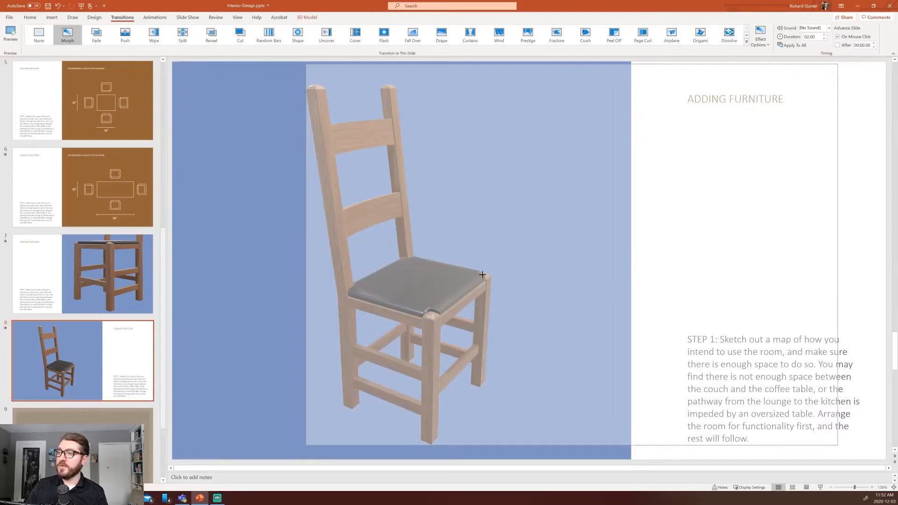
drag(482, 274, 583, 427)
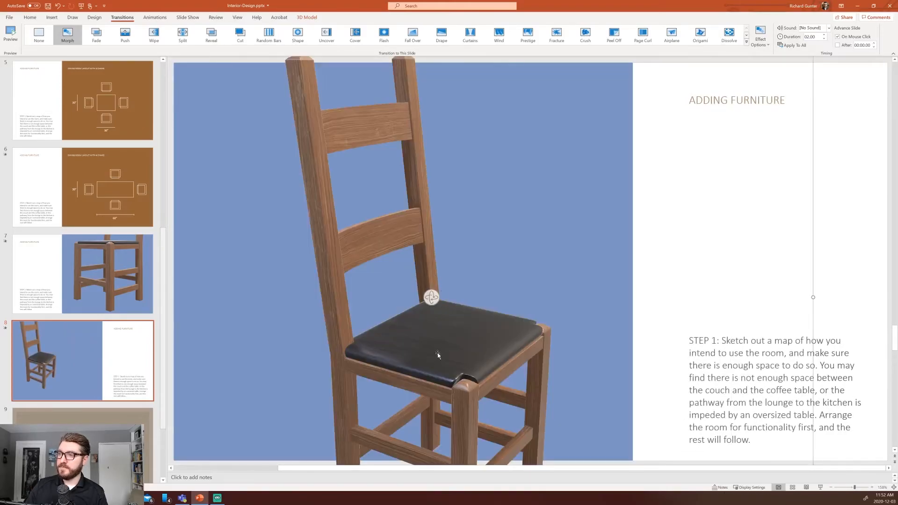
drag(438, 356, 332, 163)
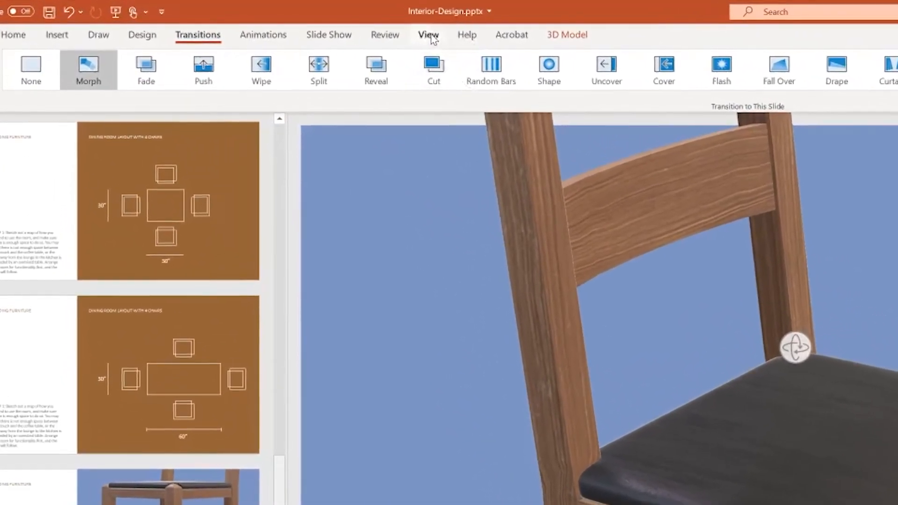
Enlarge the chair model on slide 8 and shift it toward the outer edge of the blue panel, with the view zoomed to 66%
click(411, 33)
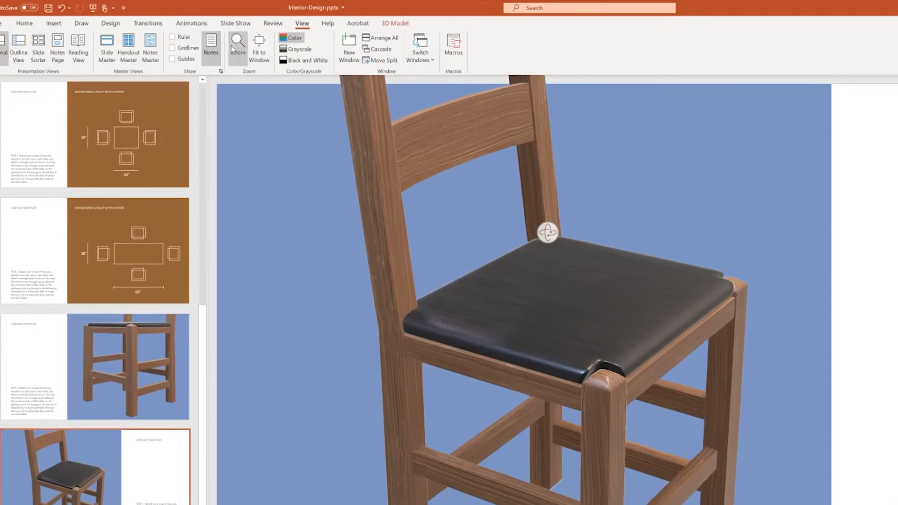
click(331, 70)
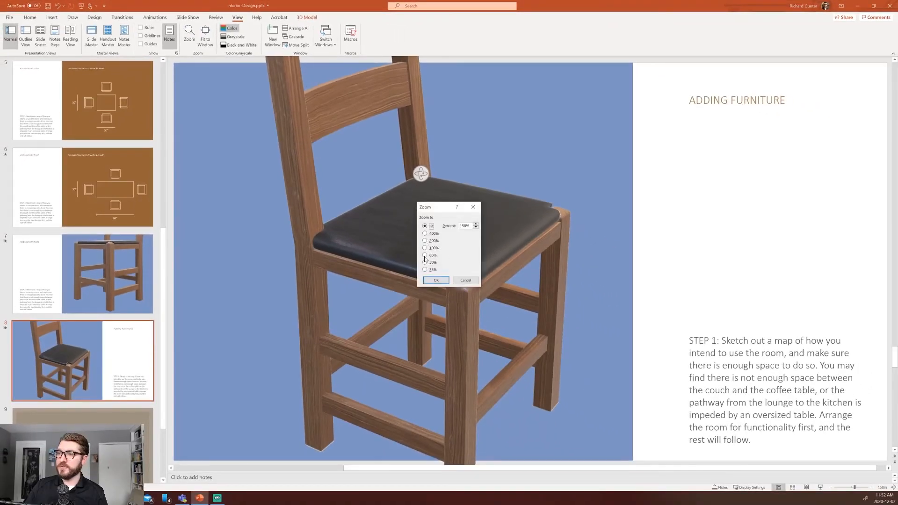
click(436, 280)
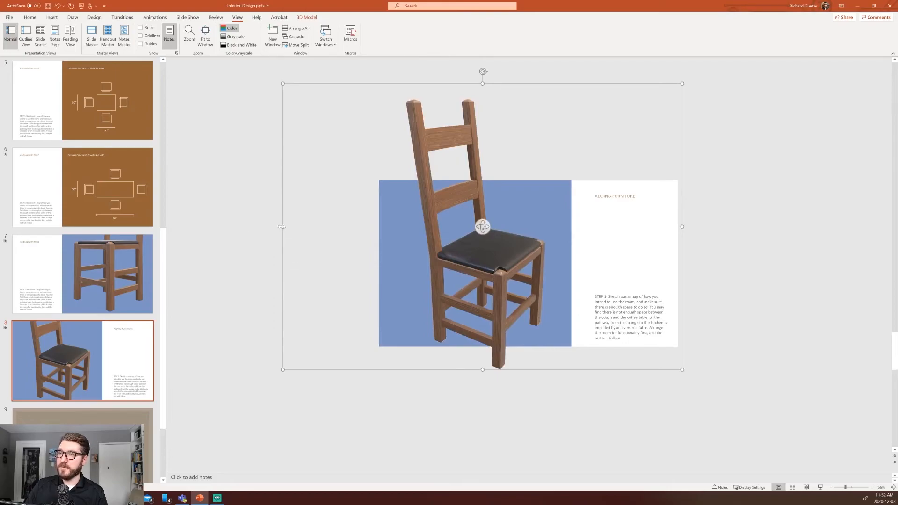
mouse_move(282, 226)
mouse_down()
mouse_move(249, 225)
mouse_move(267, 227)
mouse_up()
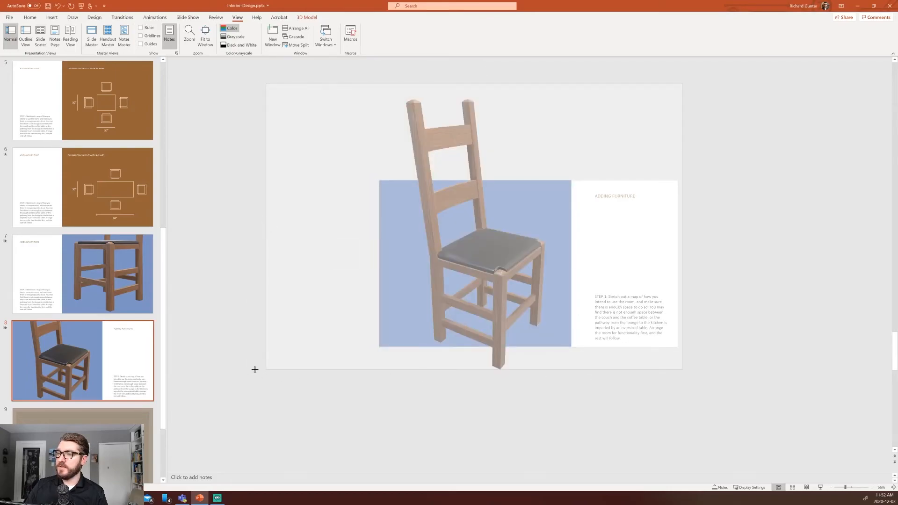
drag(266, 369, 222, 400)
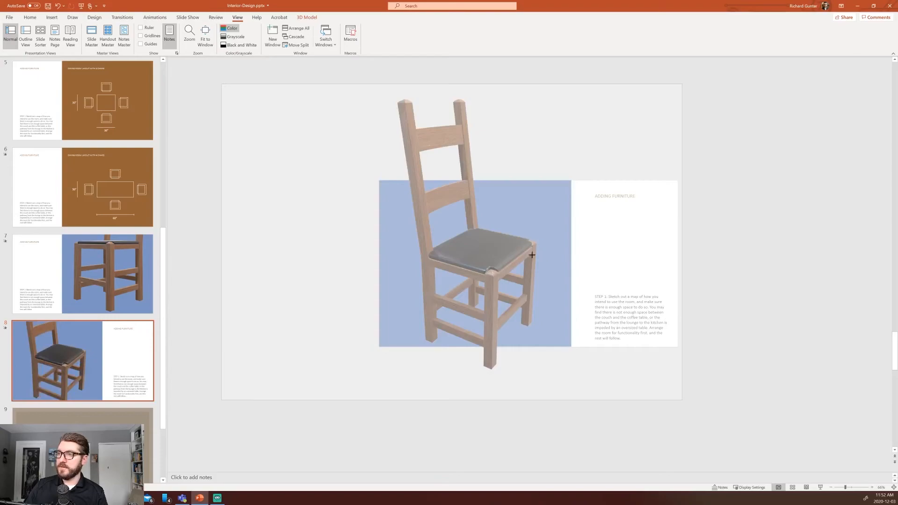
drag(451, 240, 485, 252)
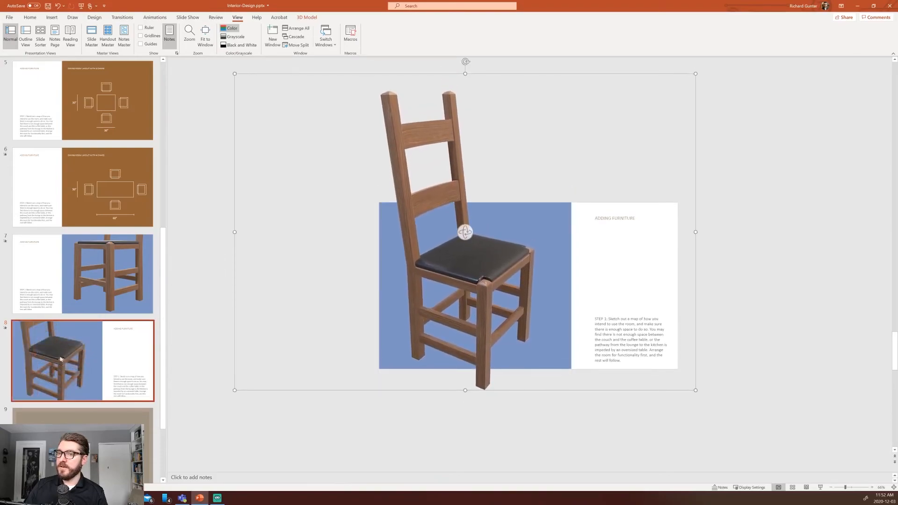
drag(234, 72, 217, 48)
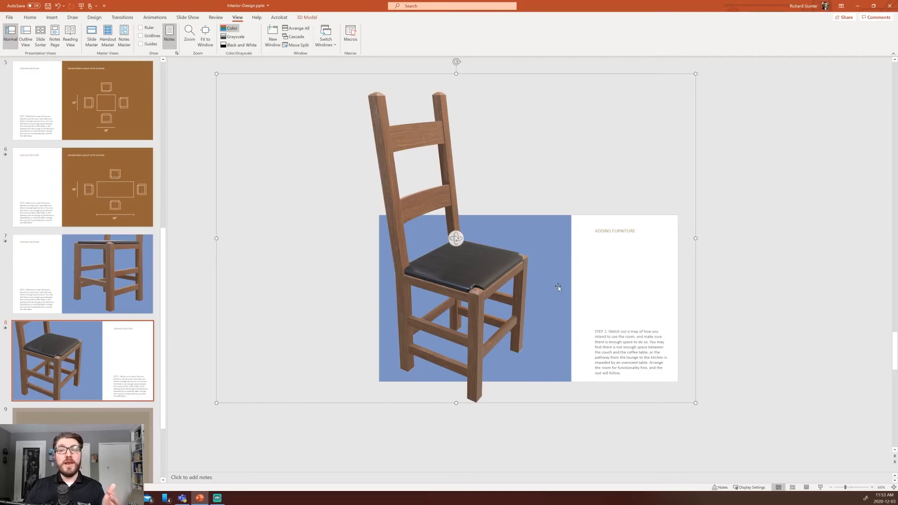
Play the slide show from slide 7 to slide 8 to check the chair's Morph transition, and end the show
click(83, 267)
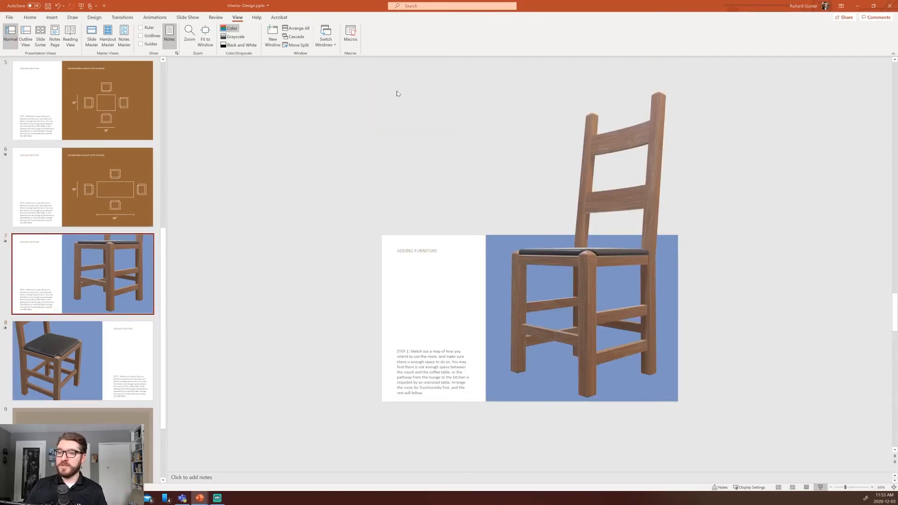
key(shift+F5)
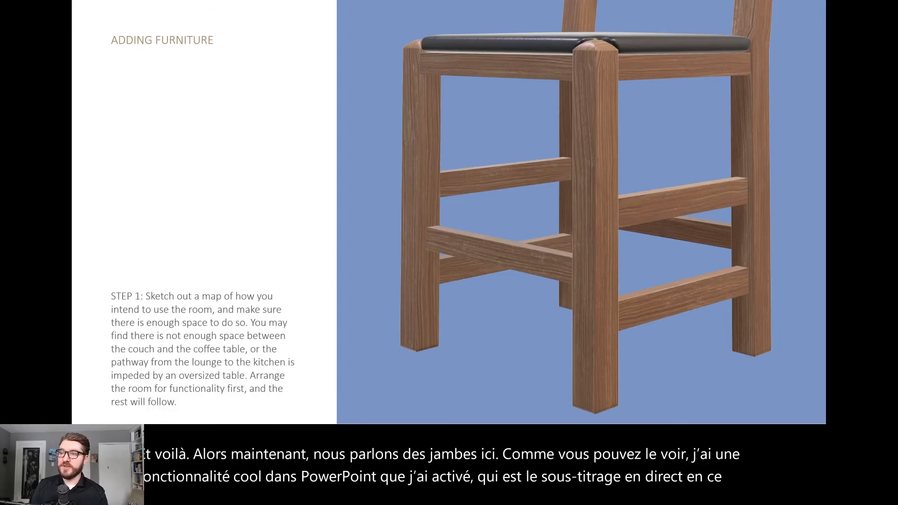
key(Right)
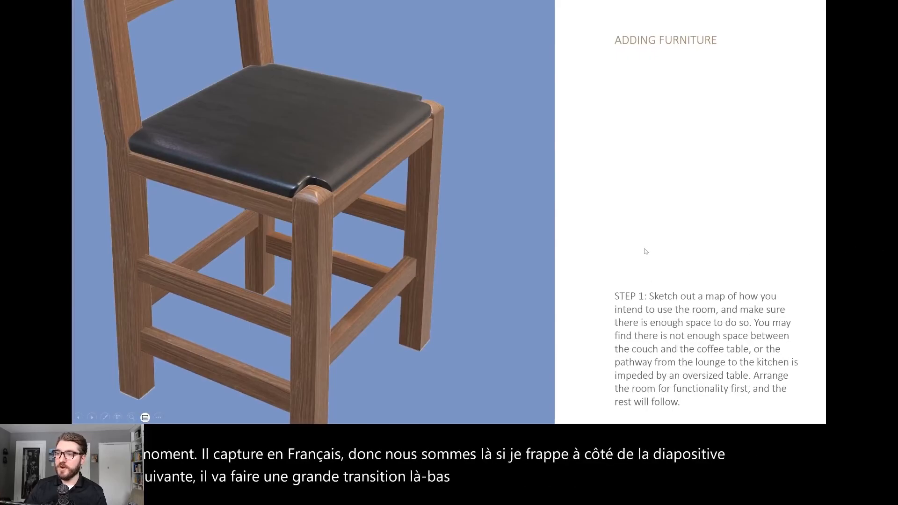
key(Escape)
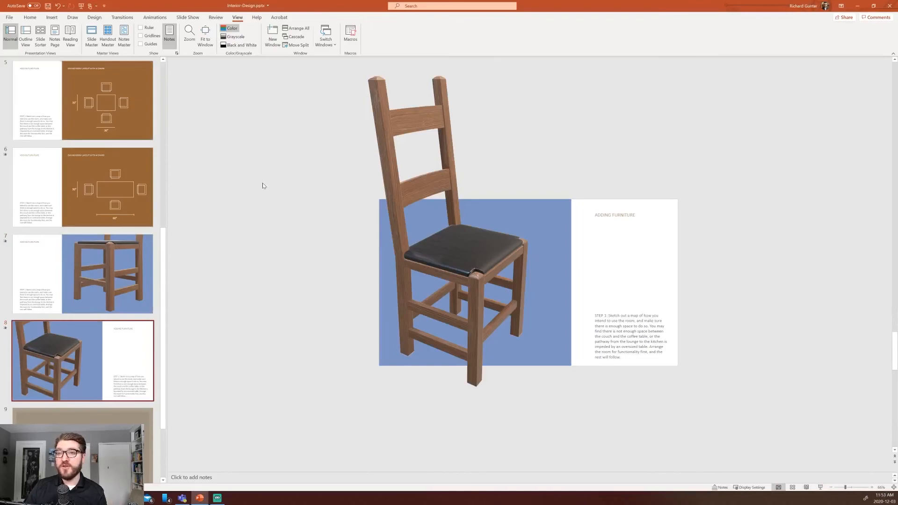
Return to the Interior Design title slide and fit it to the window
scroll(125, 311, down, 1)
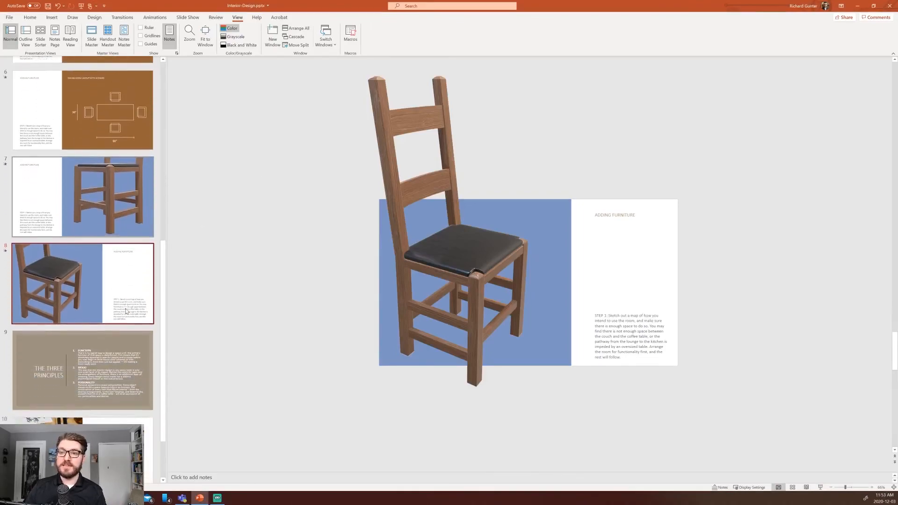
scroll(117, 333, up, 5)
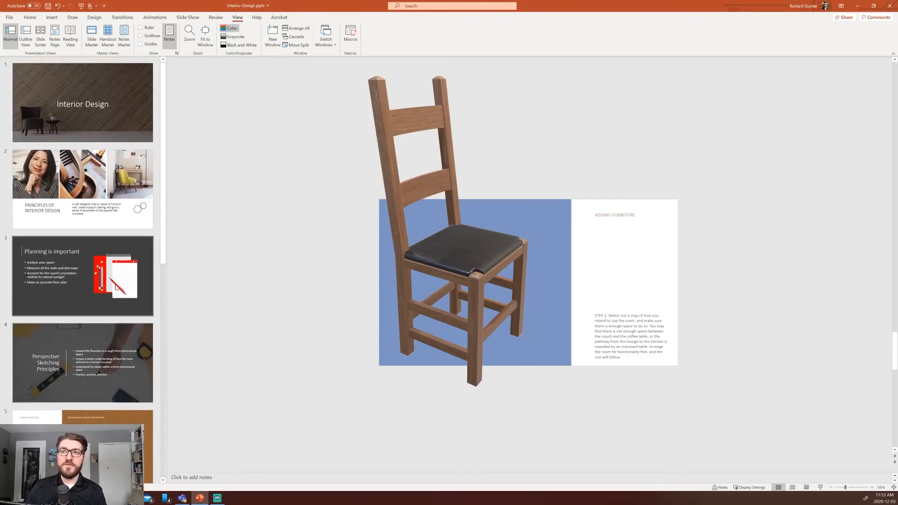
scroll(116, 281, down, 1)
scroll(106, 140, up, 2)
click(104, 106)
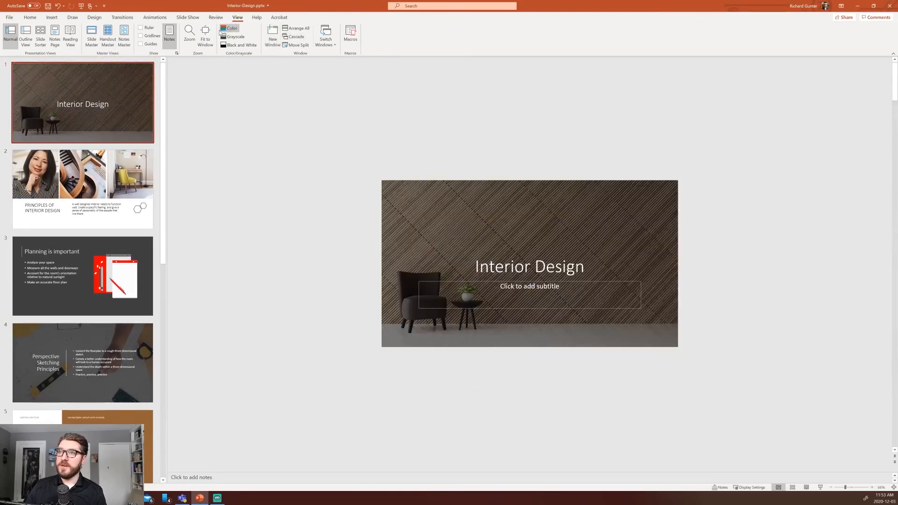
click(206, 37)
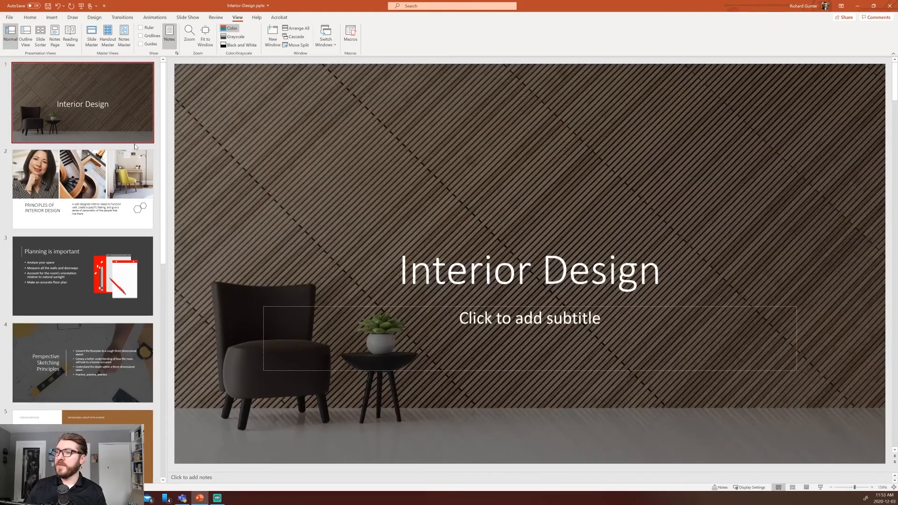
Review slides 2 to 7 one after another, from the design principles through the dining room layouts to the chair slide
click(89, 171)
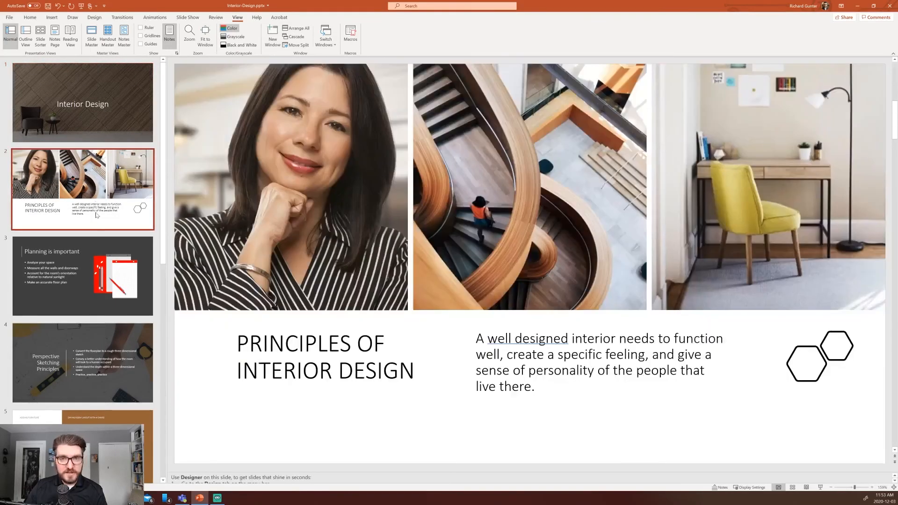
click(89, 250)
click(92, 364)
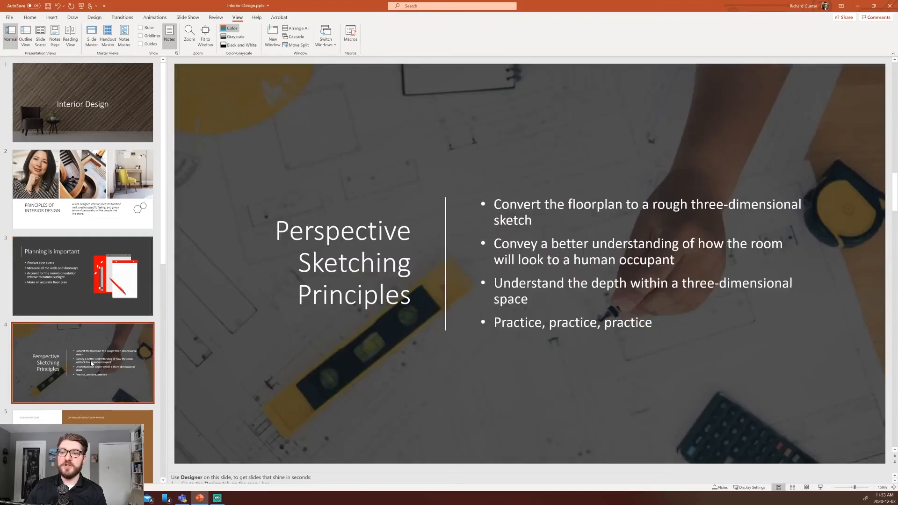
scroll(98, 346, down, 3)
click(105, 327)
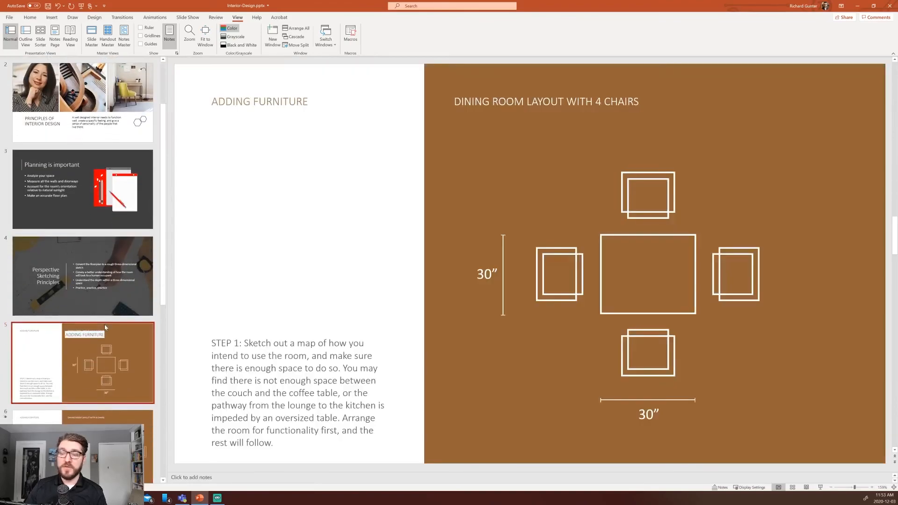
scroll(105, 327, down, 5)
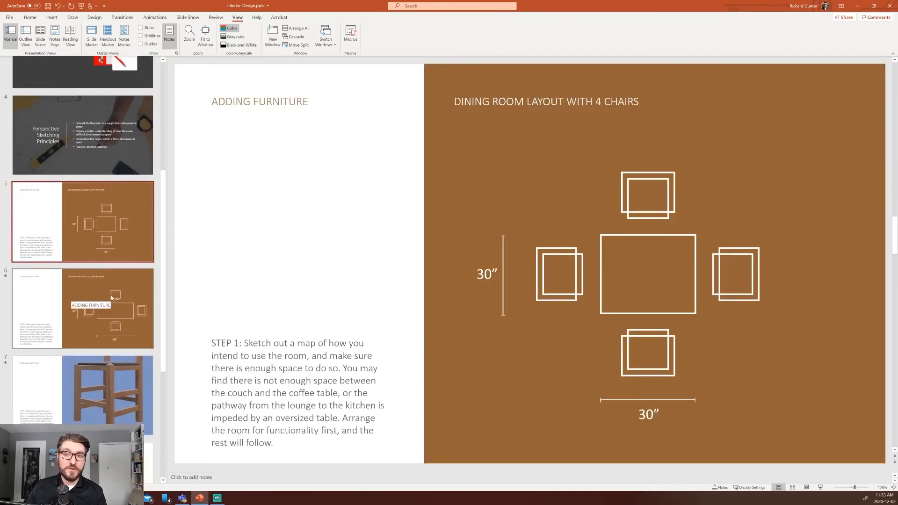
click(113, 296)
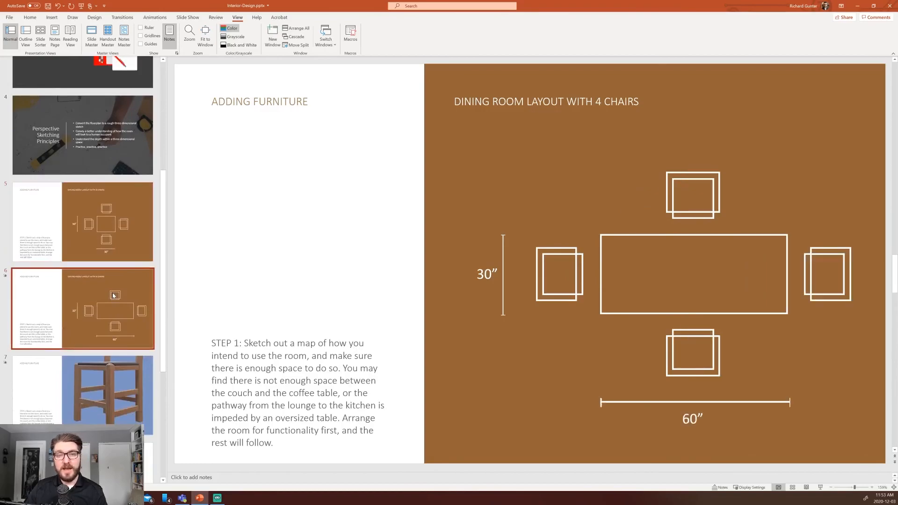
click(109, 369)
scroll(111, 297, down, 5)
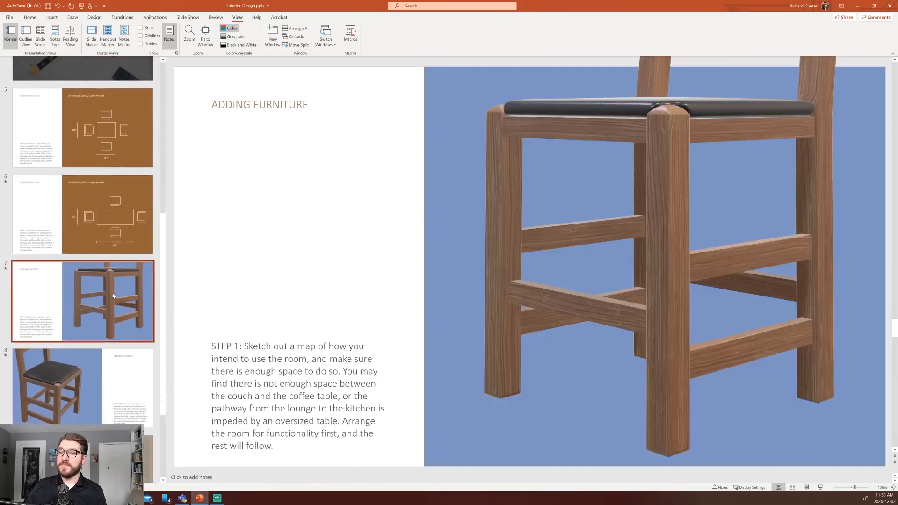